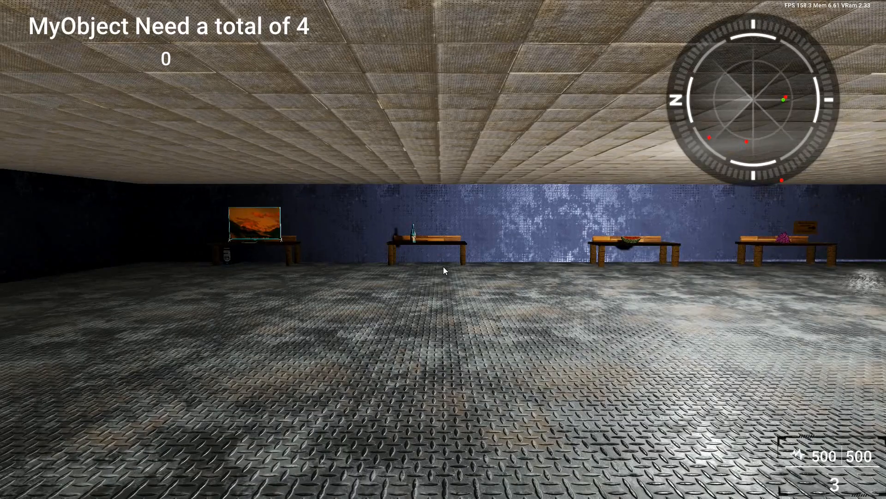
Walk up to the table with the green bottle and examine the bottle from close by, from the side and from farther back
key("w")
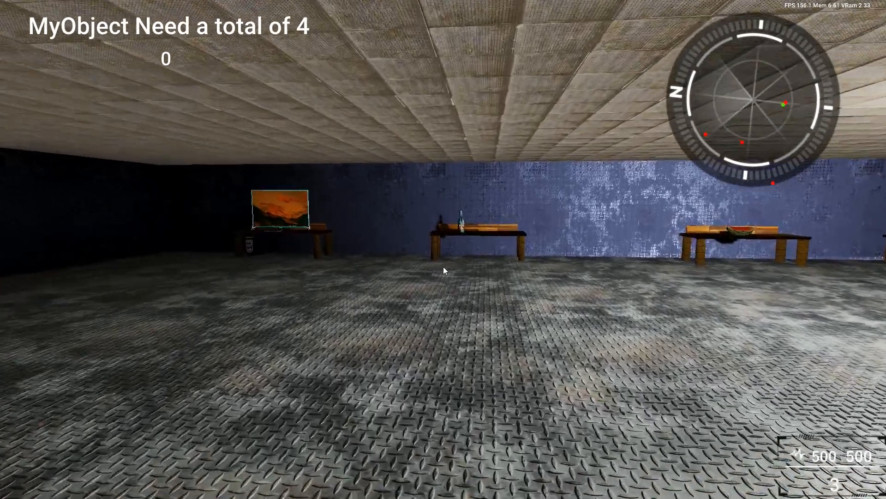
key("w")
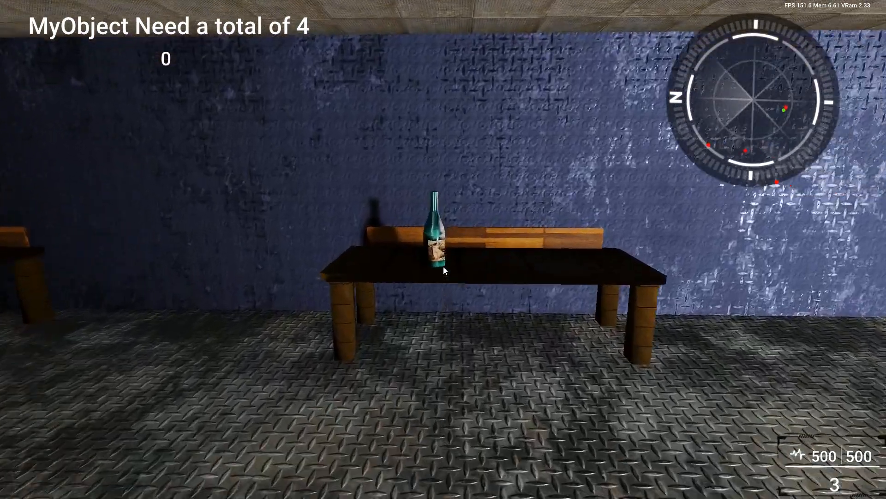
key("s")
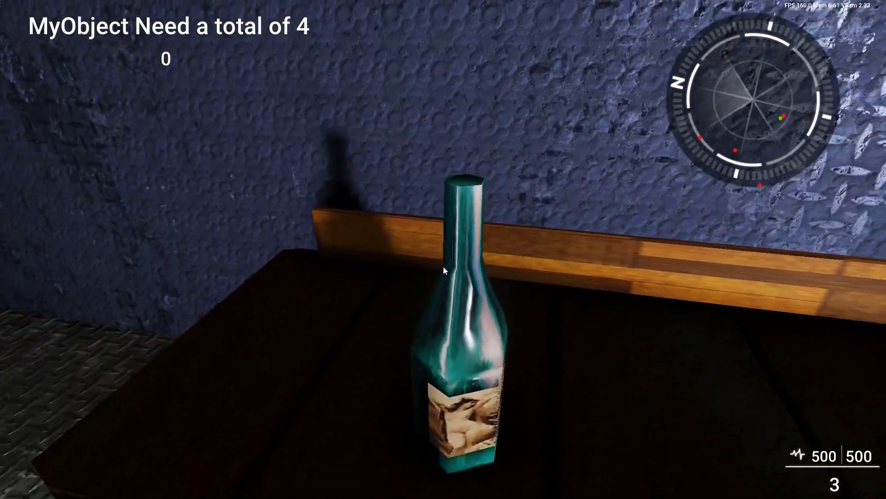
key("w")
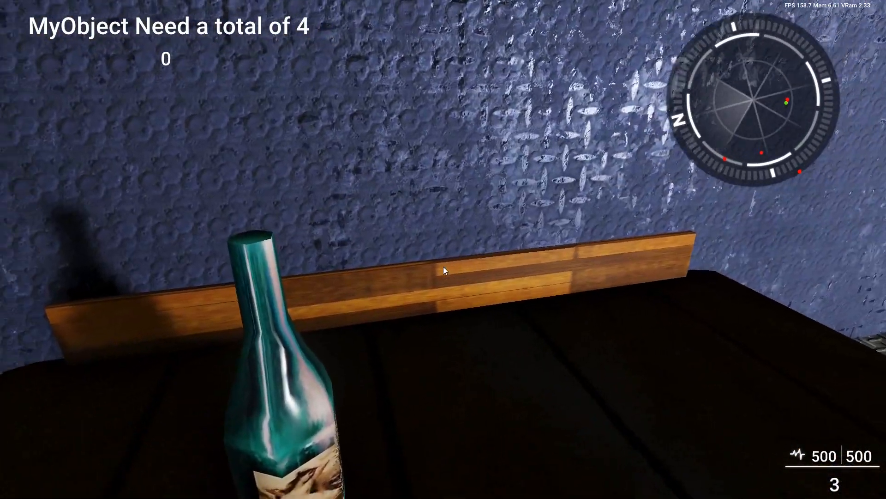
key("d")
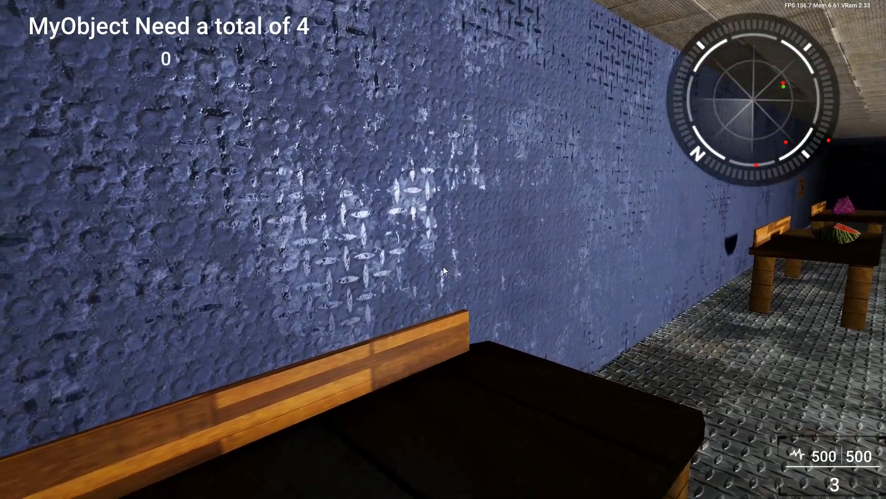
key("s")
key("w")
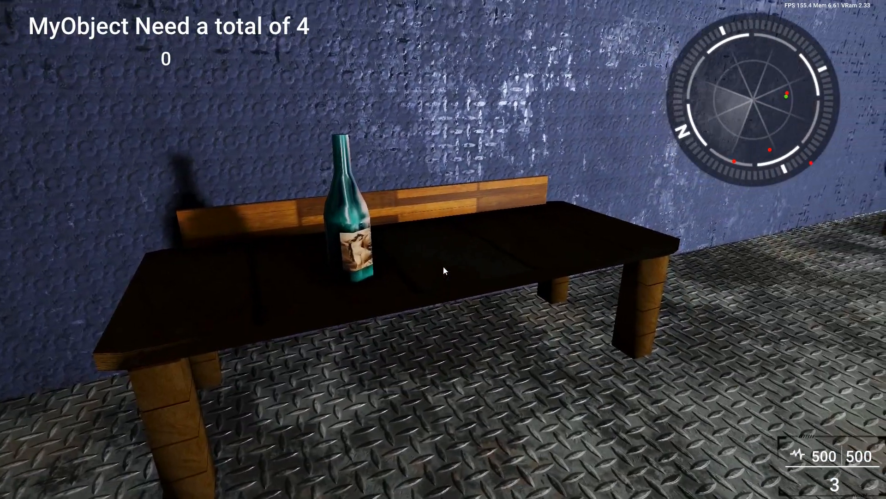
key("a")
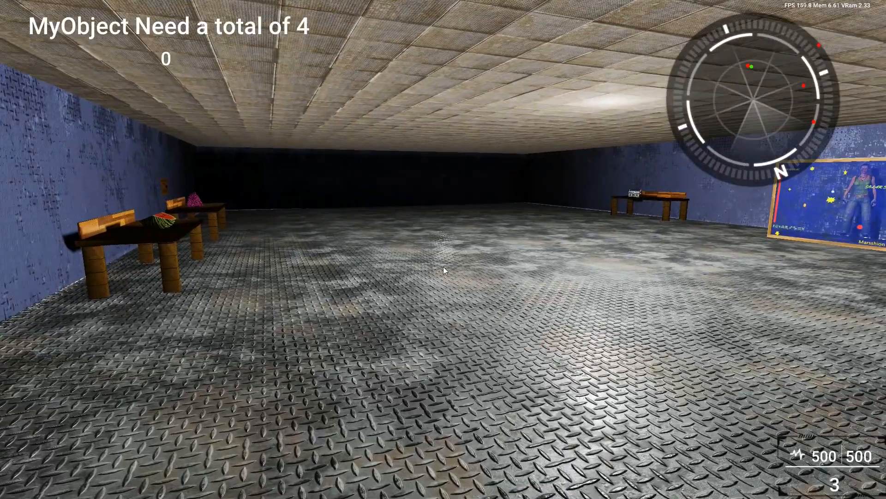
Approach the watermelon slice on the next table to test how it reacts, and back away from it
key("w")
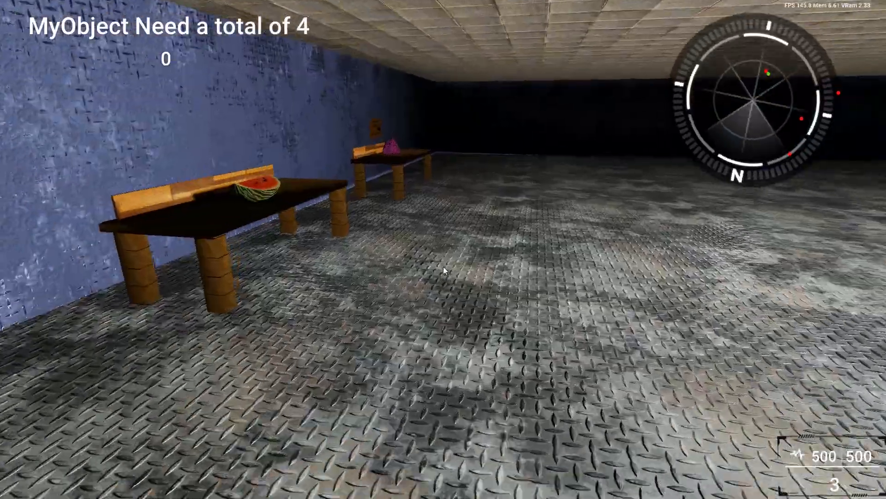
key("w")
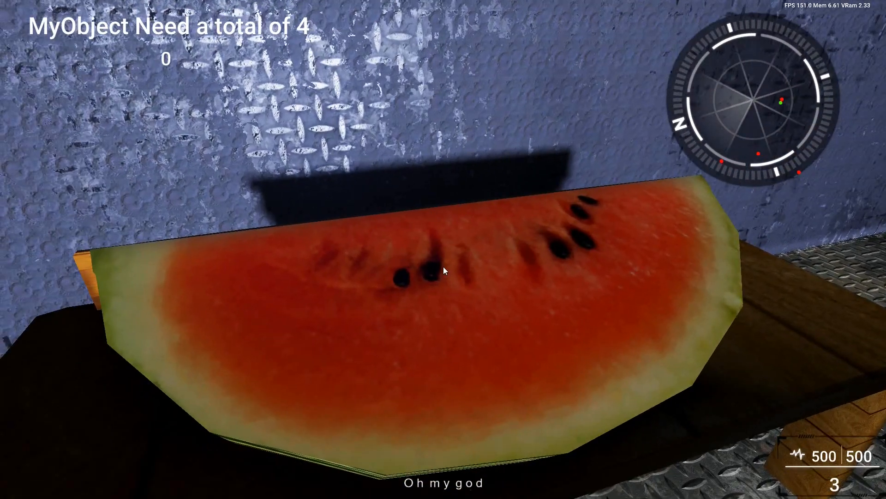
key("s")
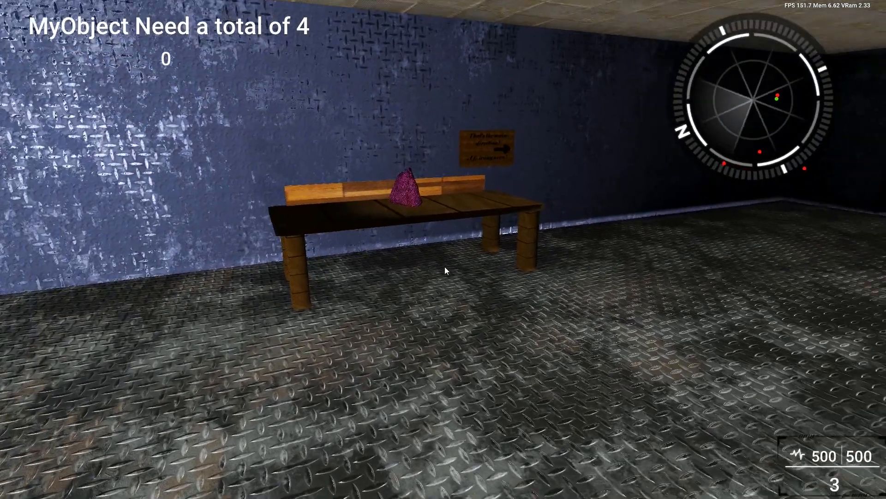
Approach the purple rock on the table beside the direction sign and move around to the table's far end
key("w")
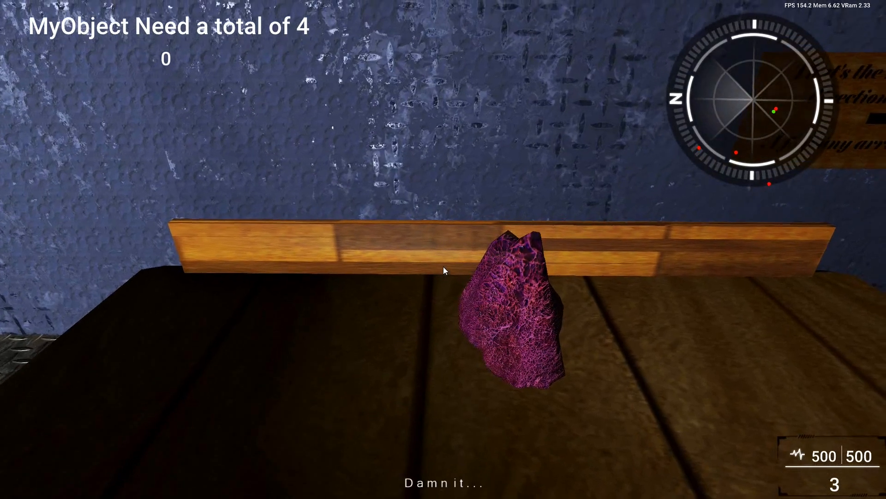
key("s")
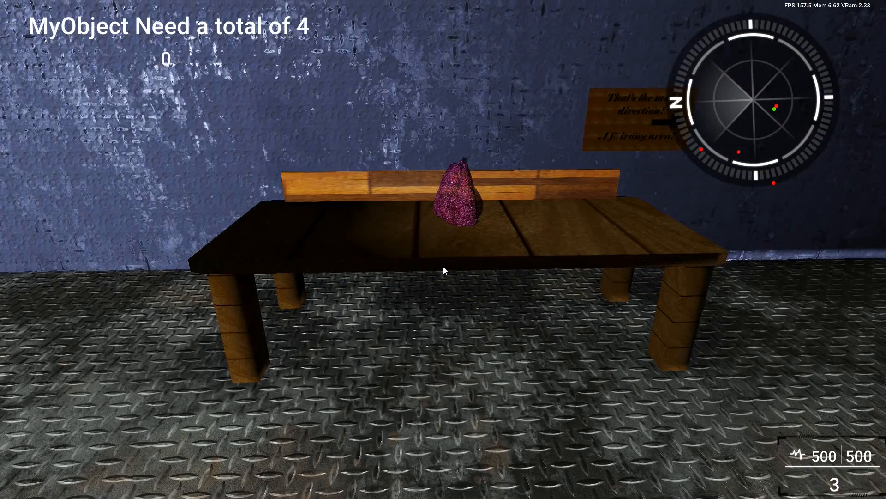
key("w")
key("d")
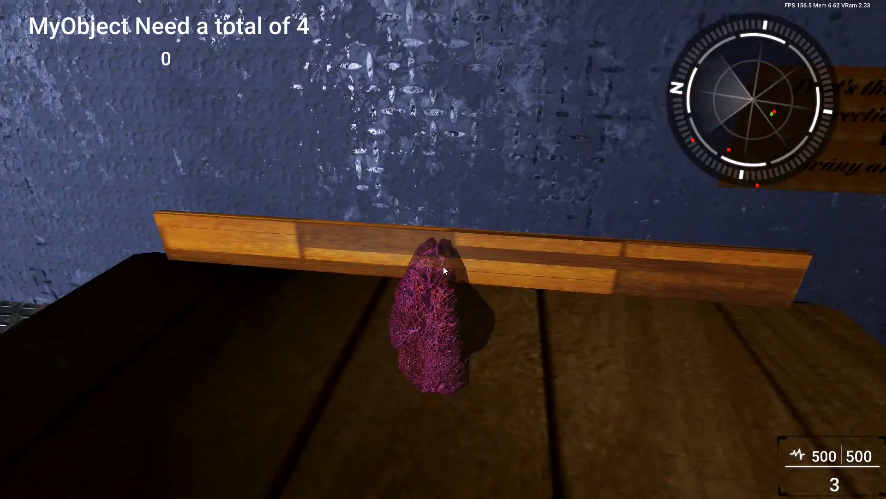
key("d")
key("d")
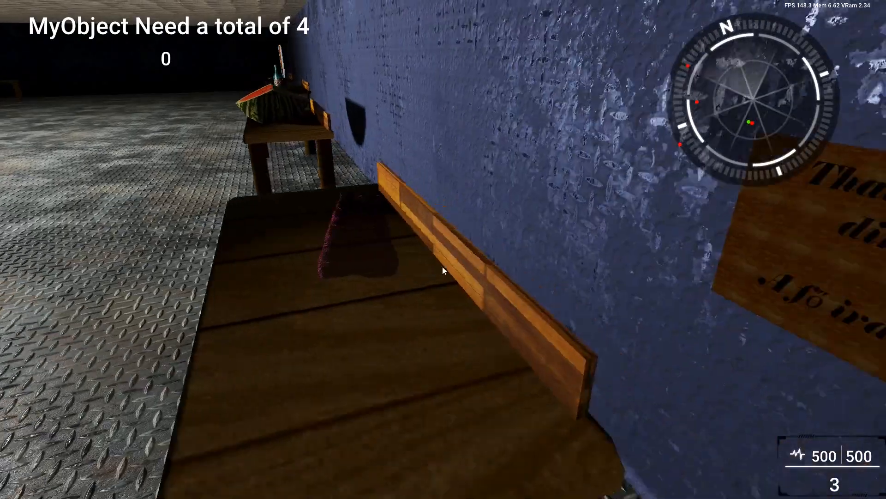
key("a")
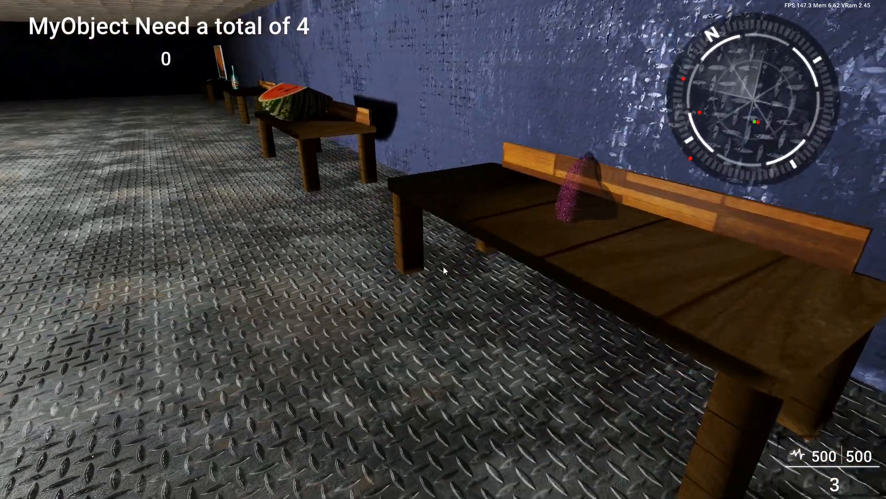
Circle the purple rock's table, moving closer and farther away, to examine how the rock's transparency changes
key("w")
key("s")
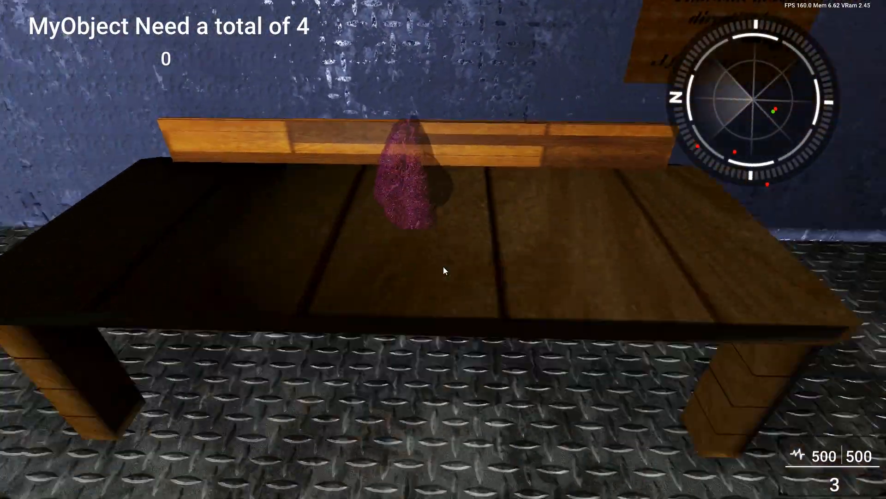
key("a")
key("w")
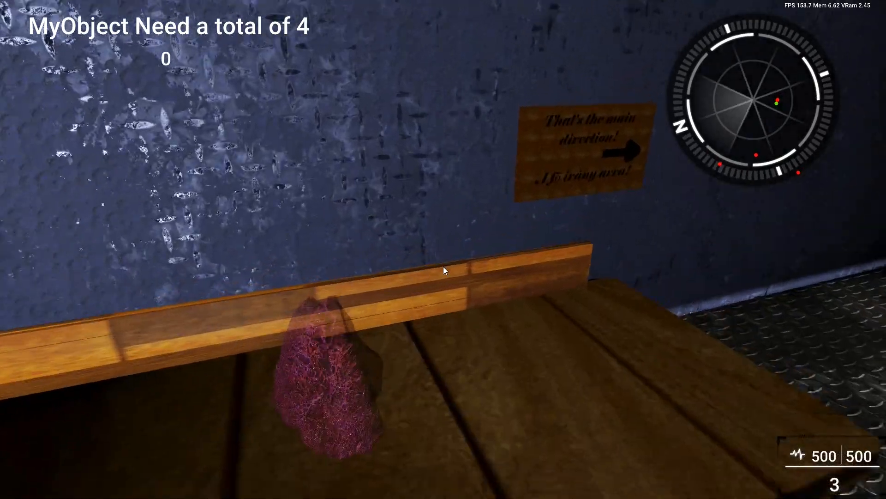
key("s")
key("d")
key("w")
key("d")
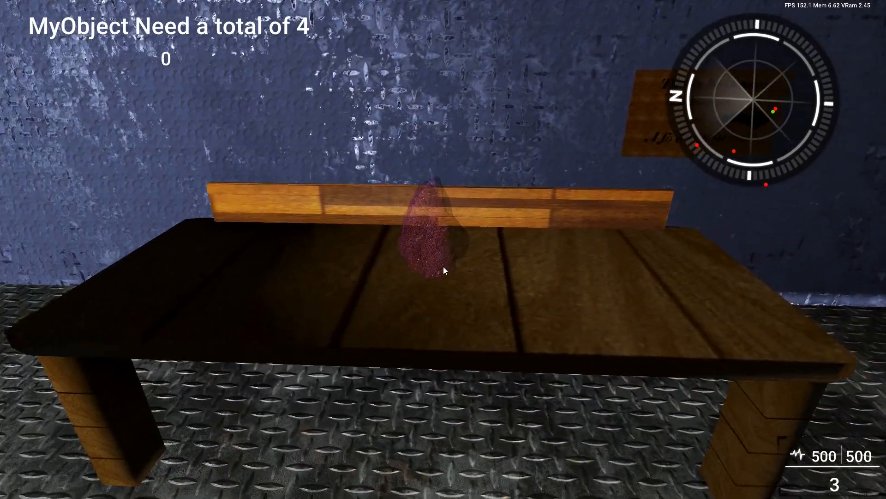
key("w")
key("d")
key("s")
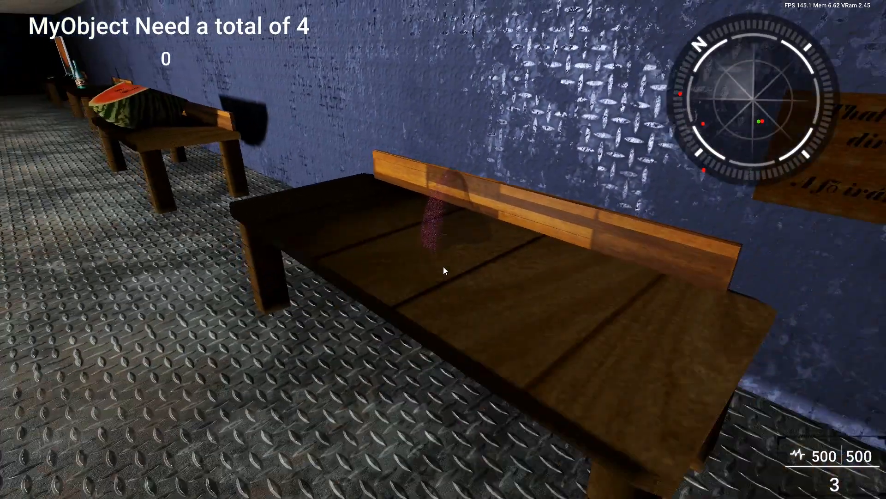
key("w")
key("w")
key("a")
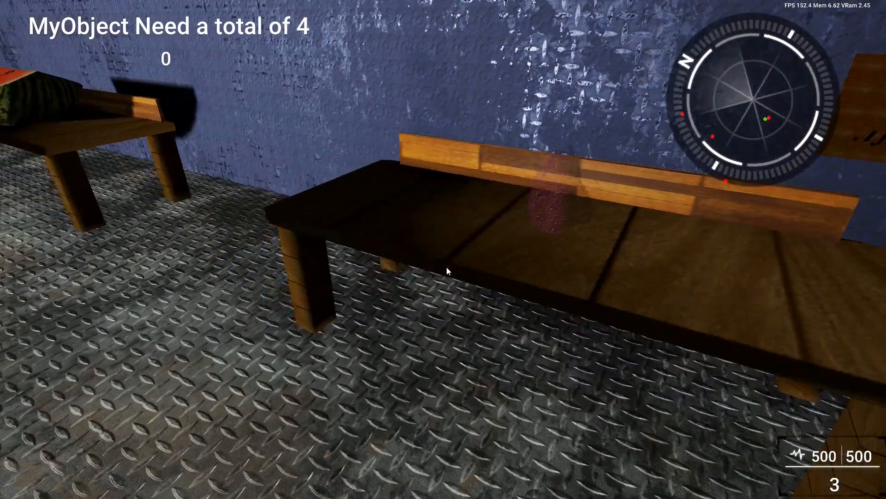
key("a")
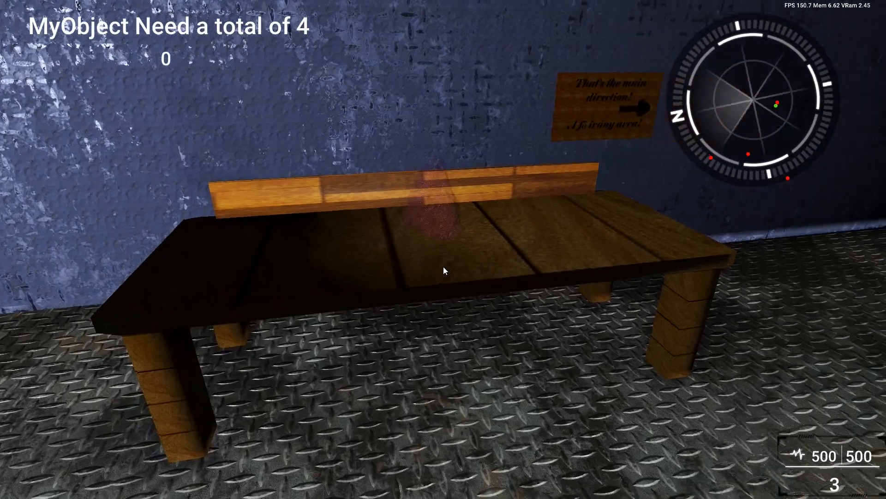
key("w")
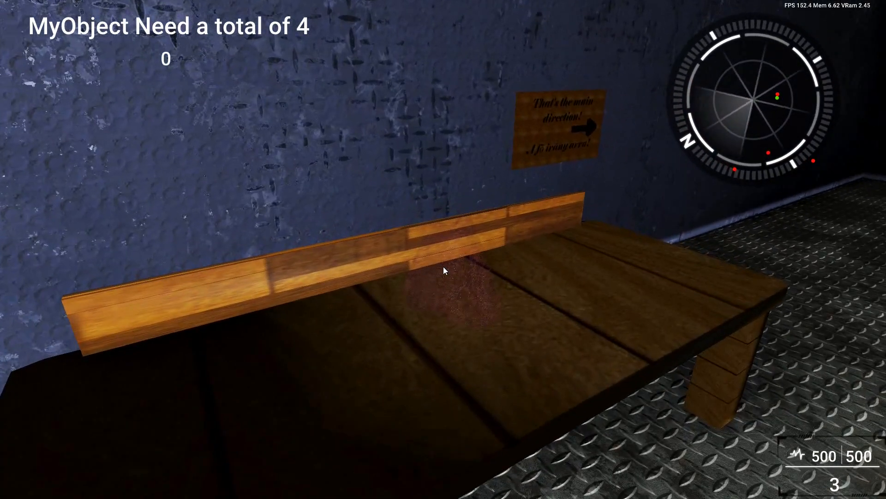
key("s")
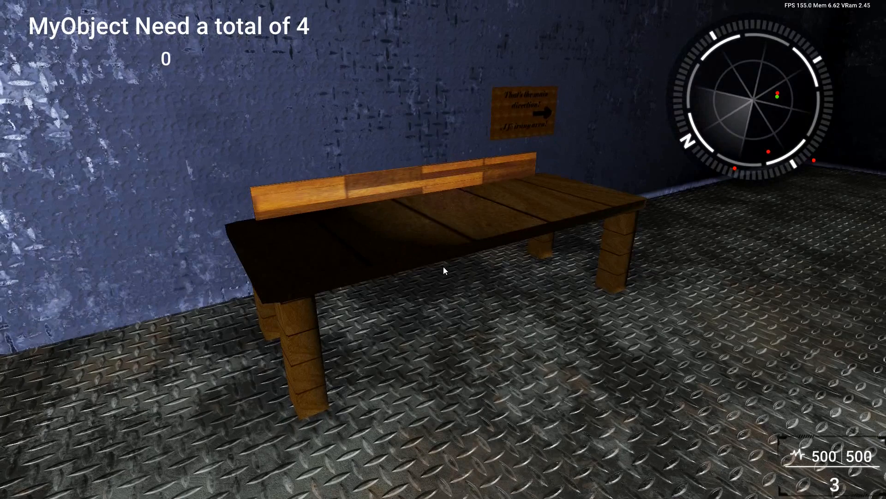
Walk to the dark door in the far wall, open it and enter the room beyond
key("w")
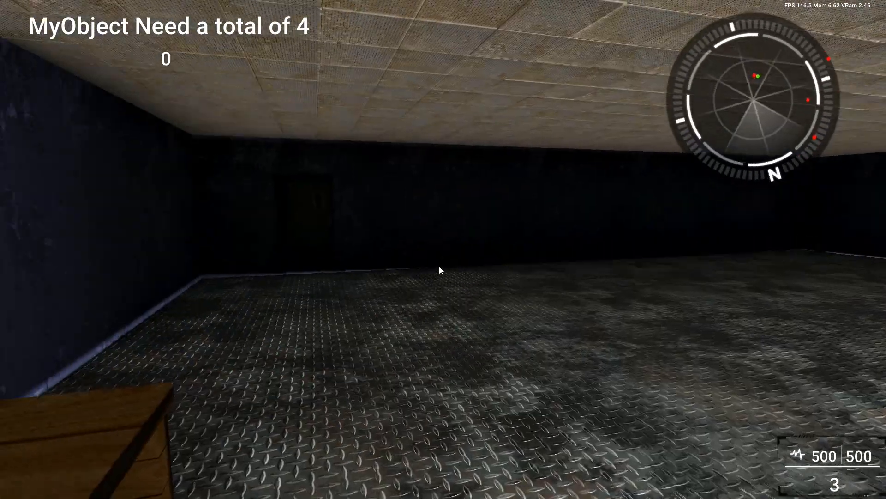
key("w")
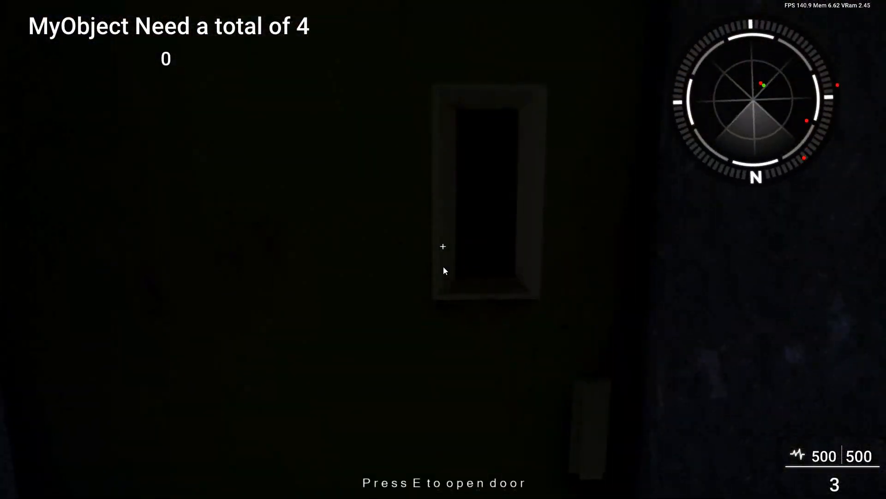
key("e")
key("s")
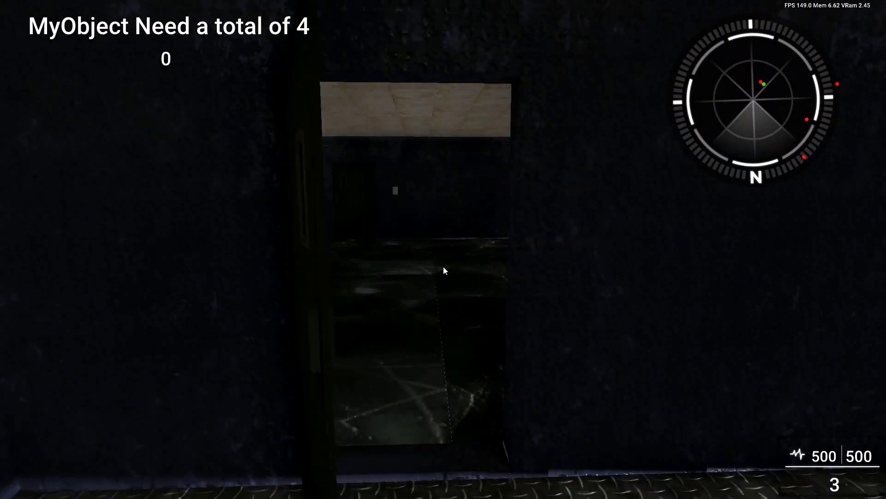
key("w")
key("w")
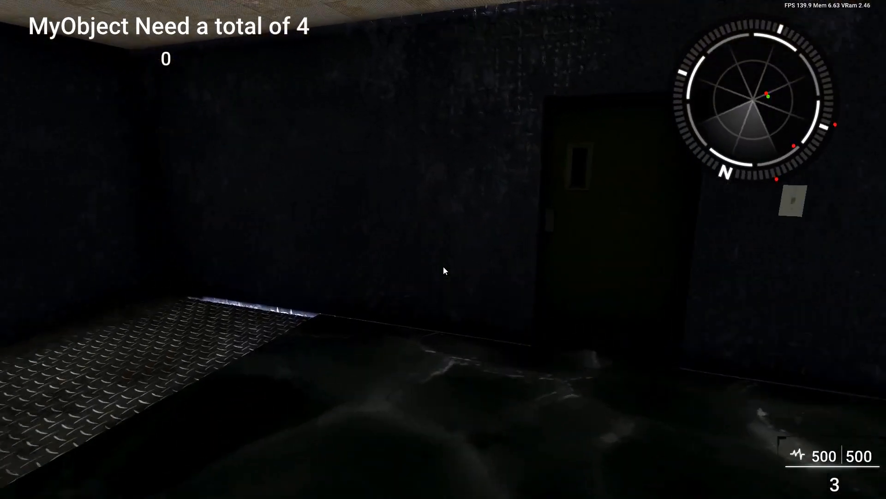
Walk to the door beside the small wall switch and try to open it
key("w")
key("e")
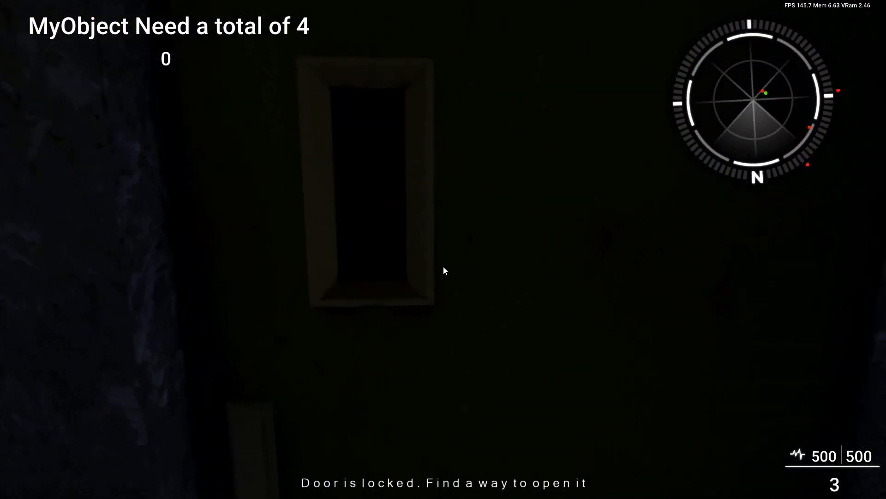
key("w")
key("e")
key("w")
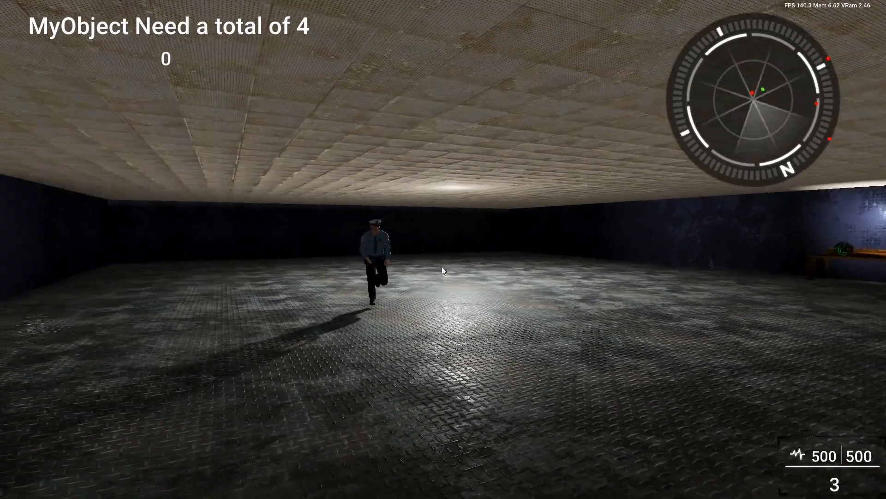
Equip the rifle and take aim at the approaching uniformed officer in the large hall
key("1")
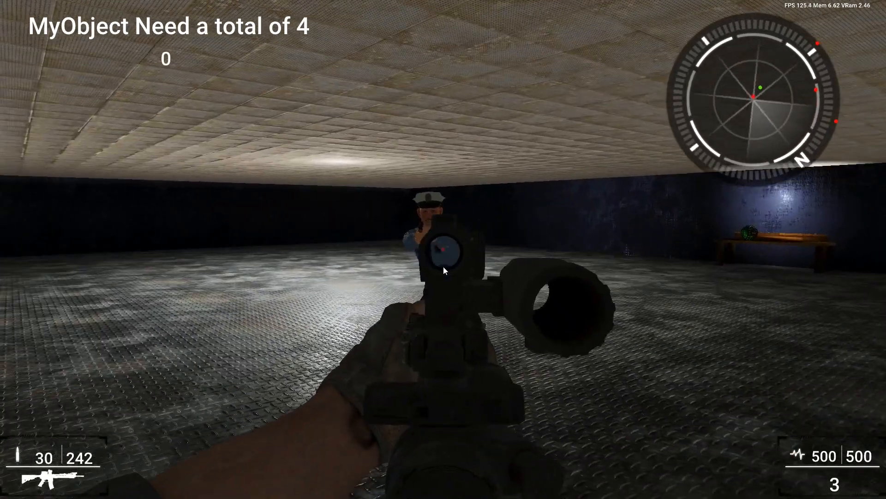
left_click(443, 267)
left_click(444, 266)
left_click(443, 267)
left_click(444, 266)
left_click(443, 266)
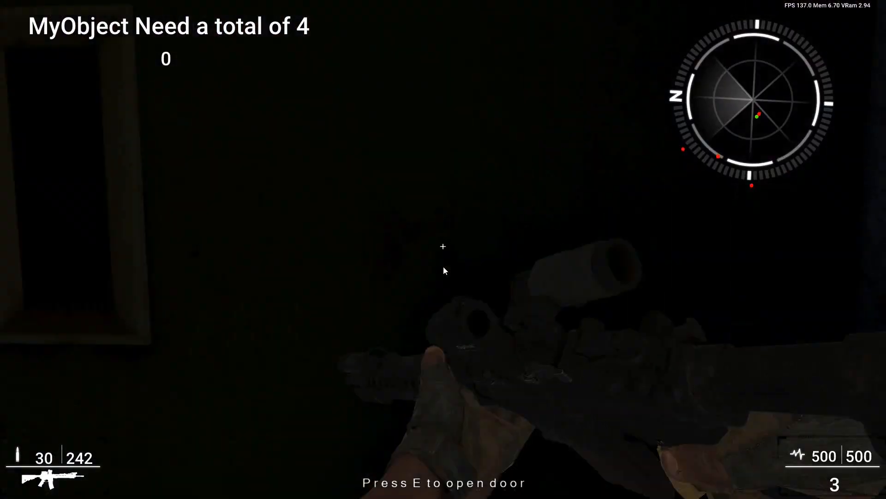
Open the next door and walk into the green pool area with the golden statue
key("e")
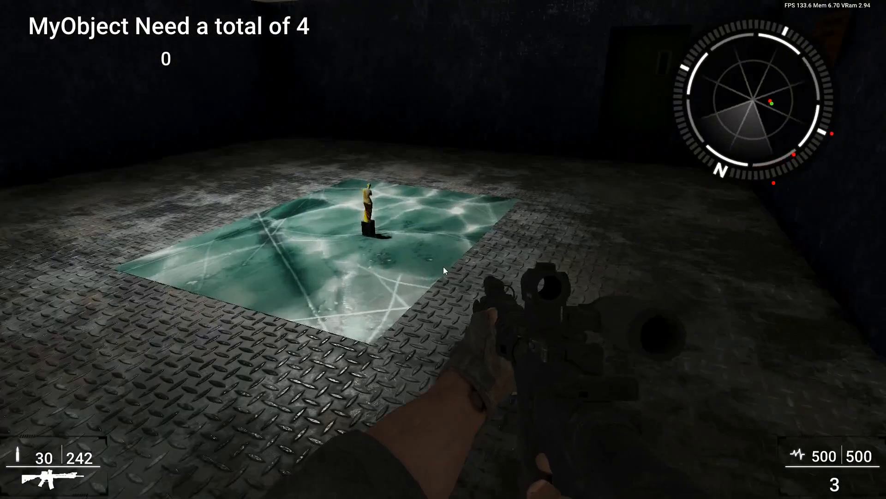
key("w")
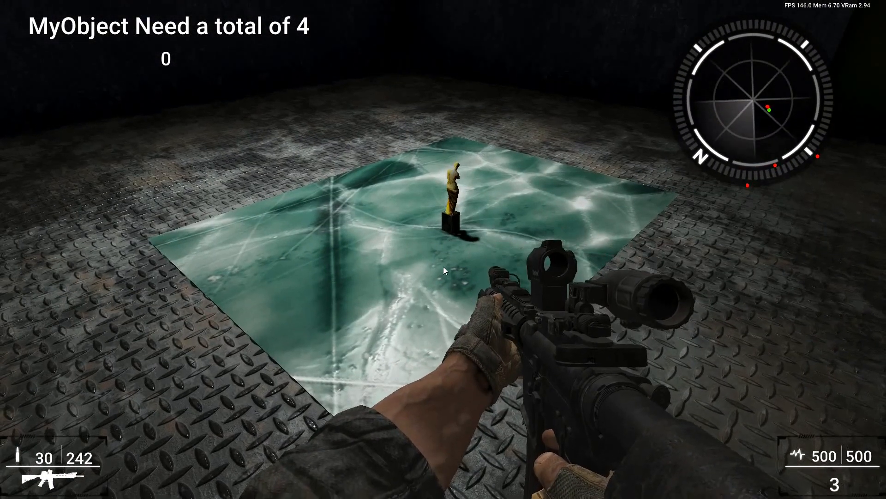
key("w")
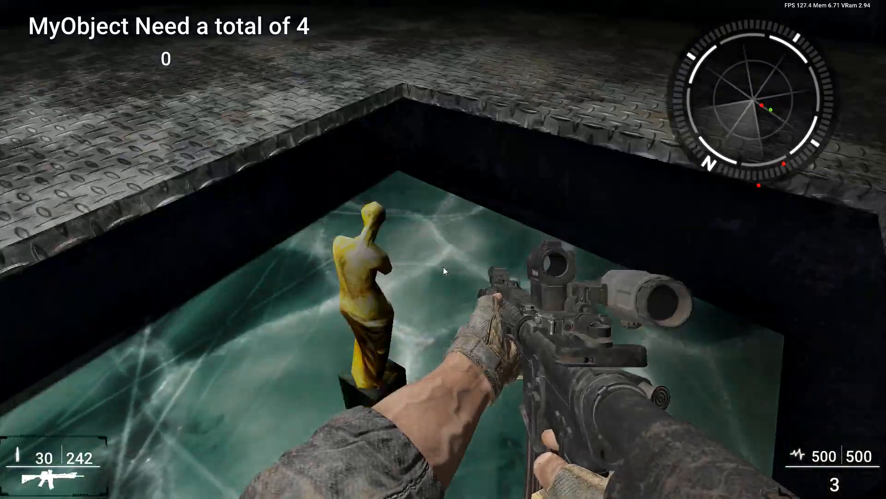
key("w")
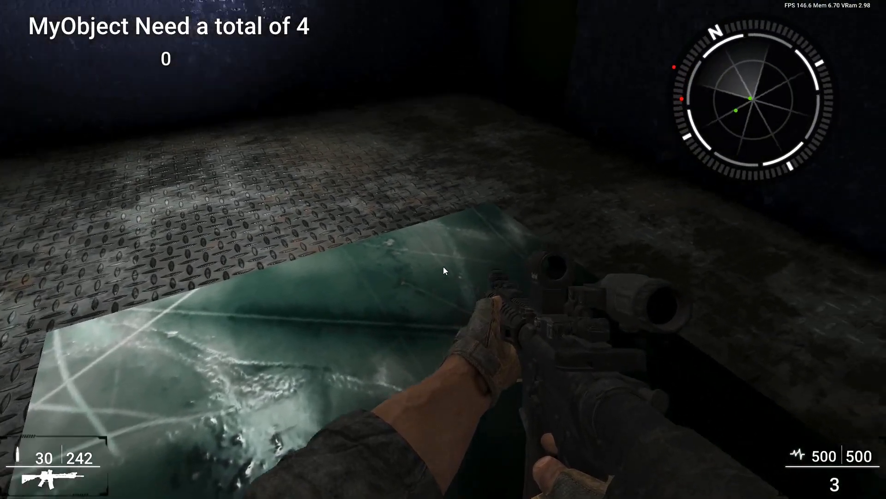
Leave the play-test and view the bottle's Affected behavior in the behavior library, keeping the current choice
key("Escape")
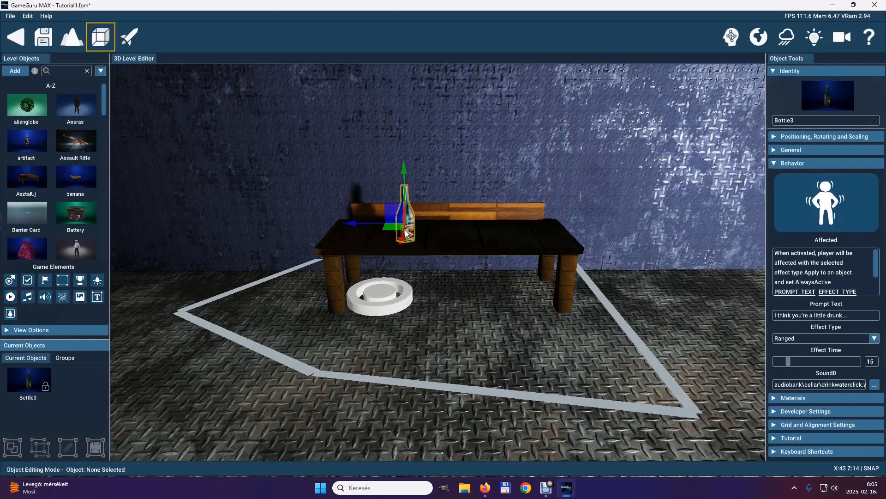
left_click(830, 208)
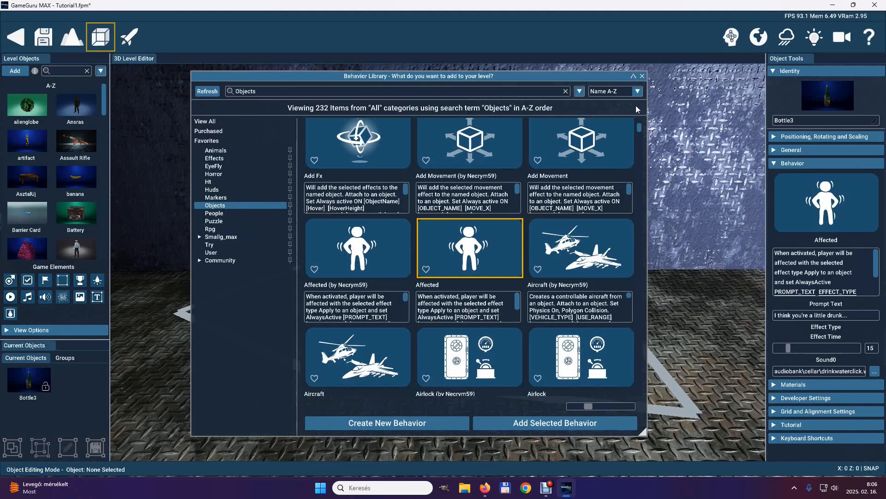
left_click(643, 76)
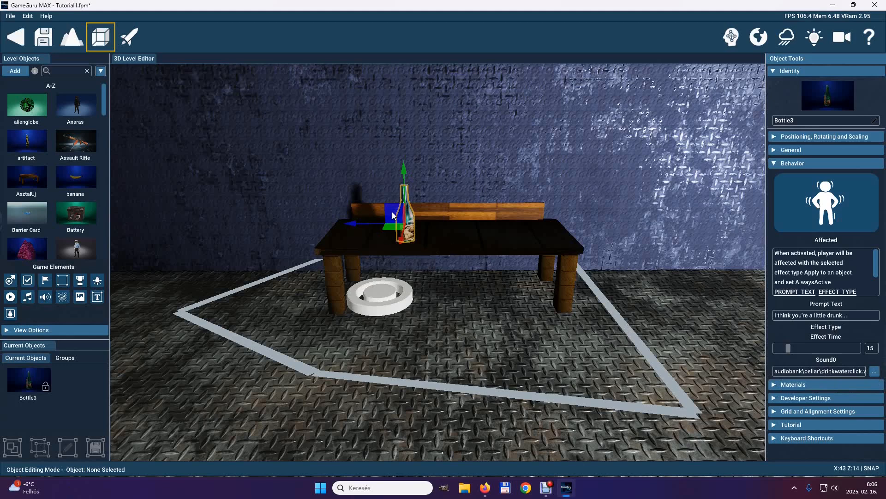
Select the trigger zone under the bottle's table and inspect its logic connection to the bottle
left_click(387, 297)
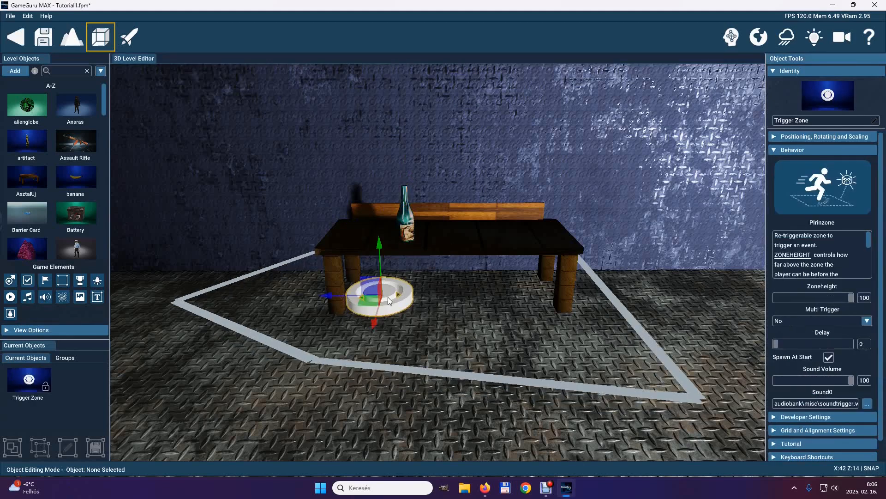
left_click(731, 38)
left_click_drag(391, 296, 406, 226)
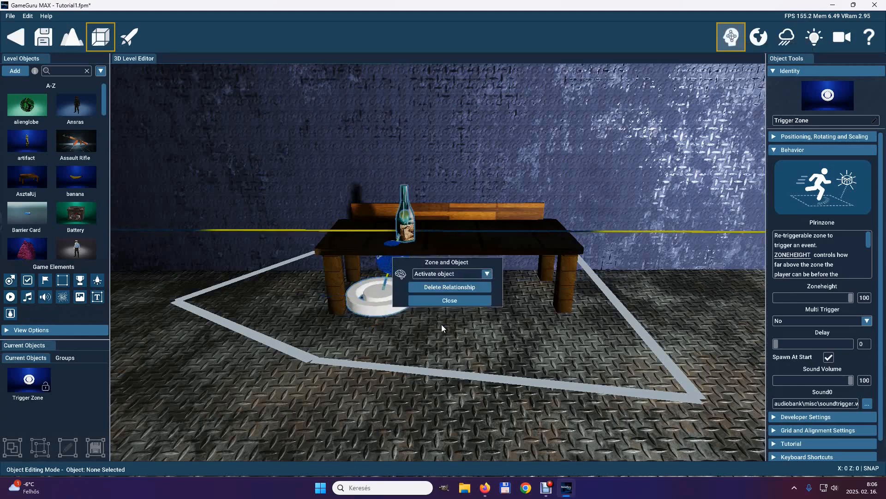
left_click(441, 298)
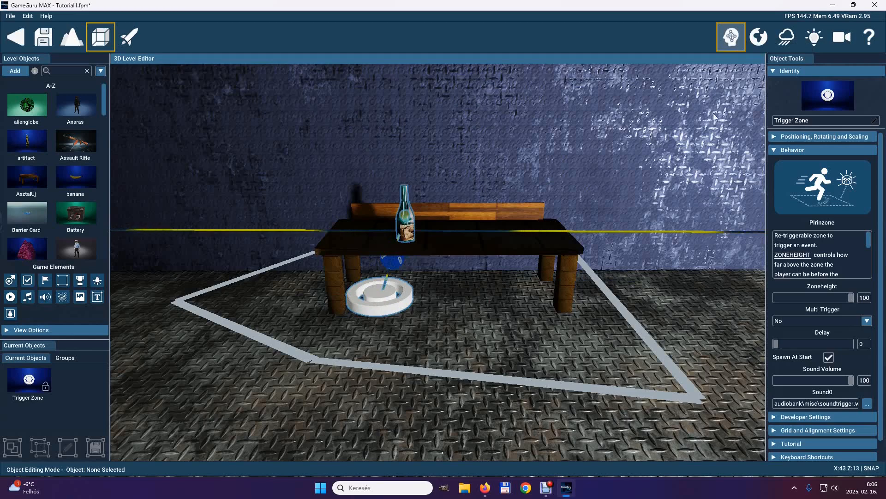
left_click(728, 38)
Select the watermelon on the neighbouring table and review the Grow Mode options of its Grow behavior
right_click_drag(563, 312, 434, 248)
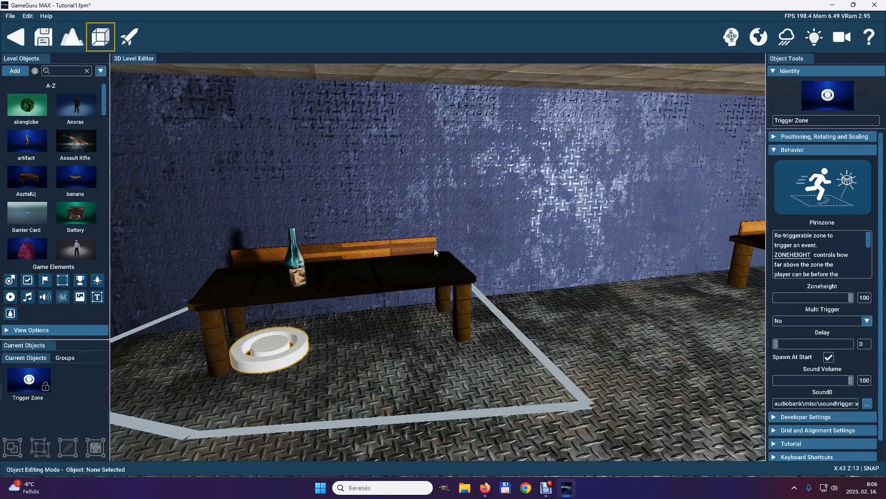
key("s")
right_click_drag(434, 248, 434, 248)
key("w")
left_click(480, 340)
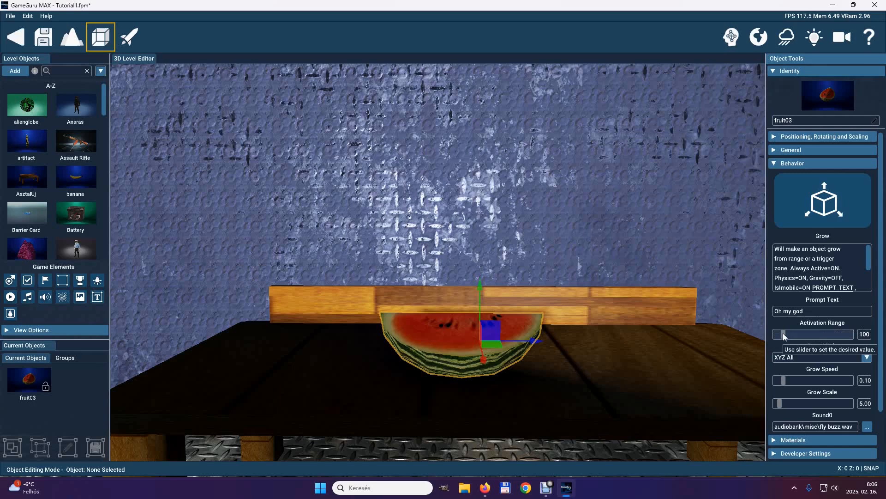
left_click(868, 358)
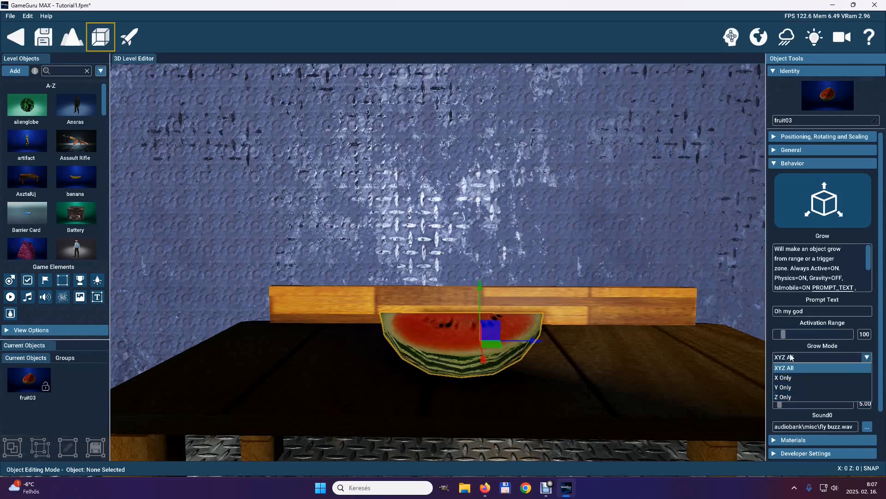
left_click(868, 363)
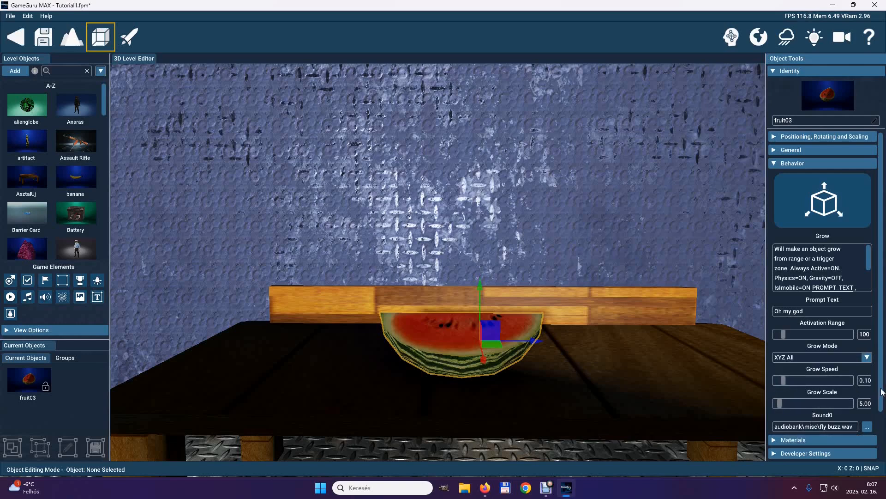
Select the purple rock on the table near the wooden wall sign to show its Hideshow behavior settings
right_click_drag(438, 248, 434, 249)
key("w")
left_click(427, 314)
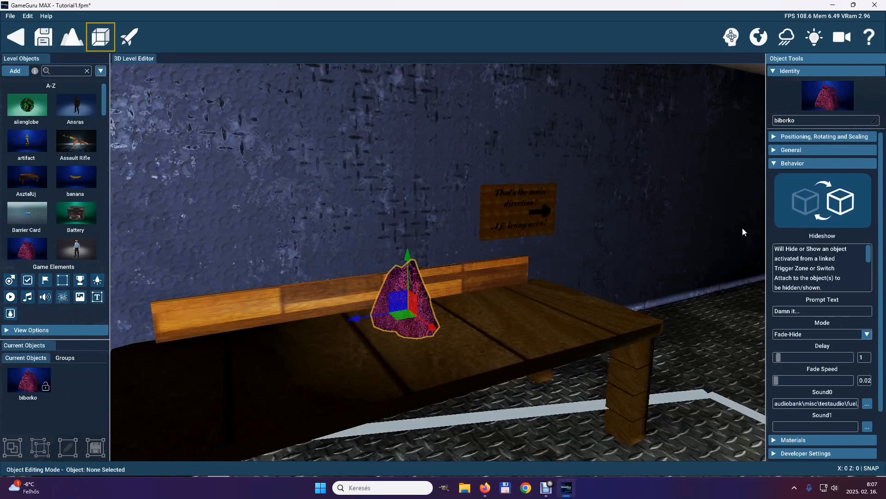
Inspect the visual logic connection between the purple rock and the trigger zone in front of its table
key("w")
right_click_drag(434, 249, 434, 248)
key("s")
key("w")
key("s")
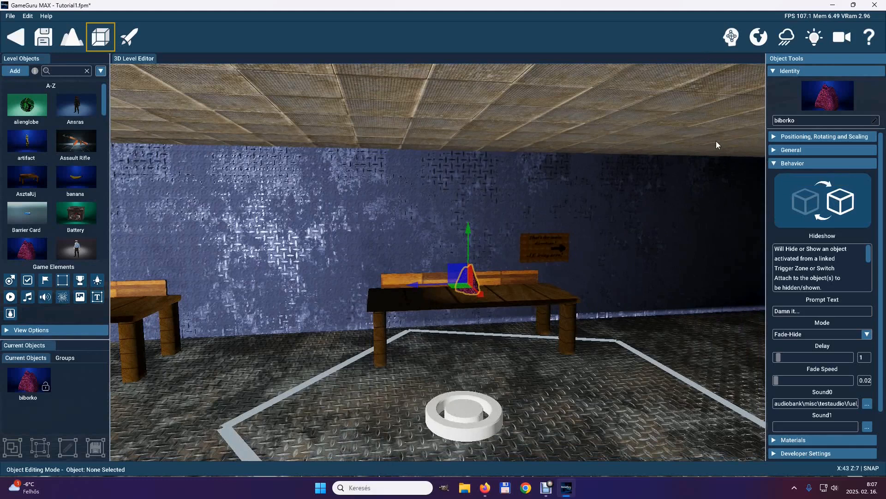
left_click(731, 36)
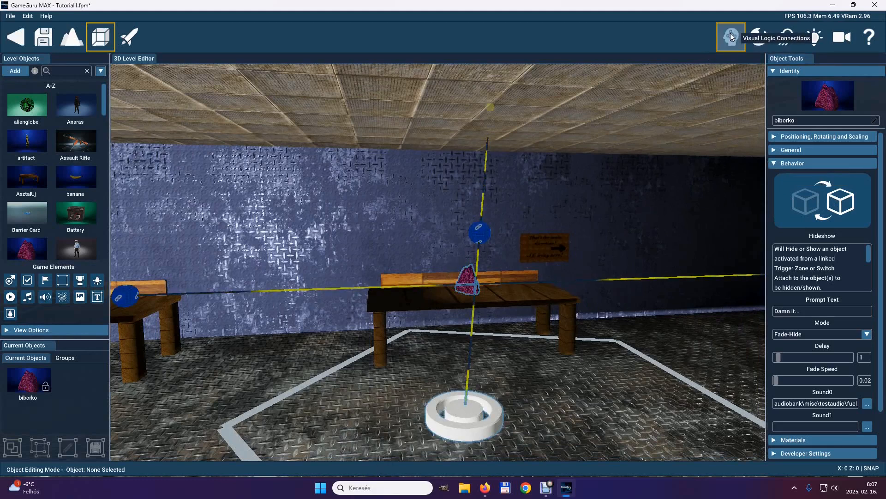
left_click(484, 234)
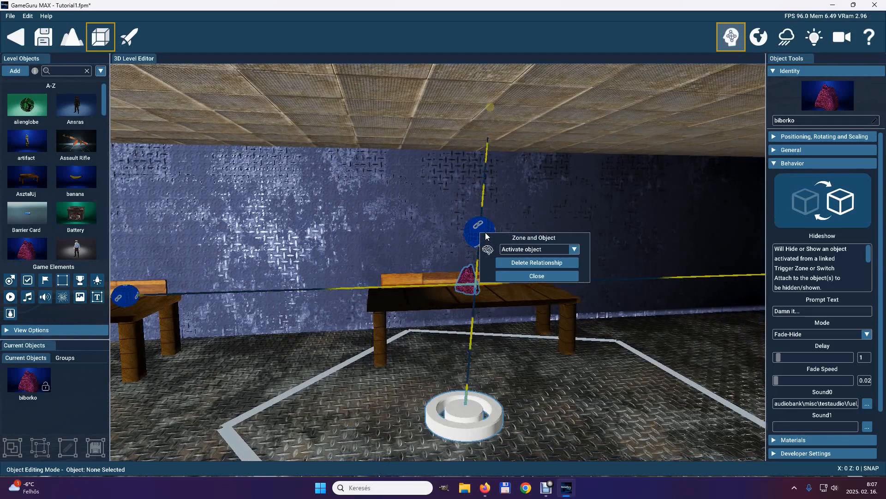
left_click(529, 276)
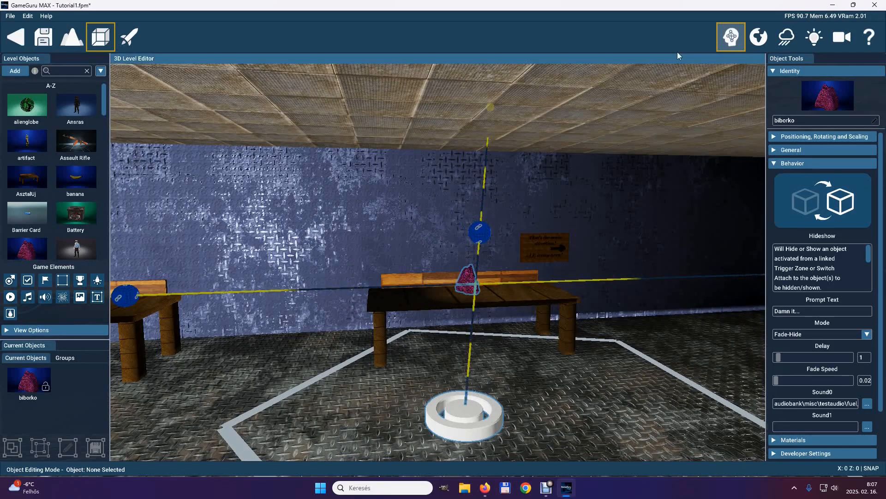
left_click(734, 35)
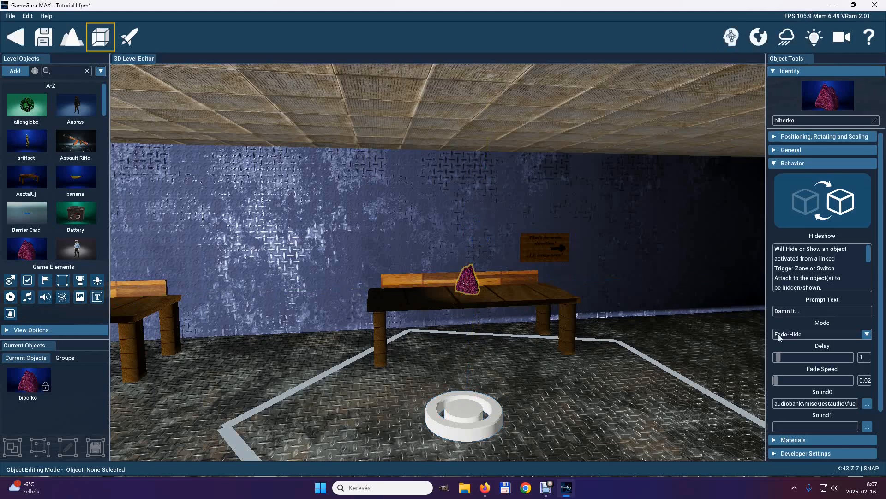
Review the Mode options of the purple rock's Hideshow behavior, leaving the current mode in place
left_click(868, 334)
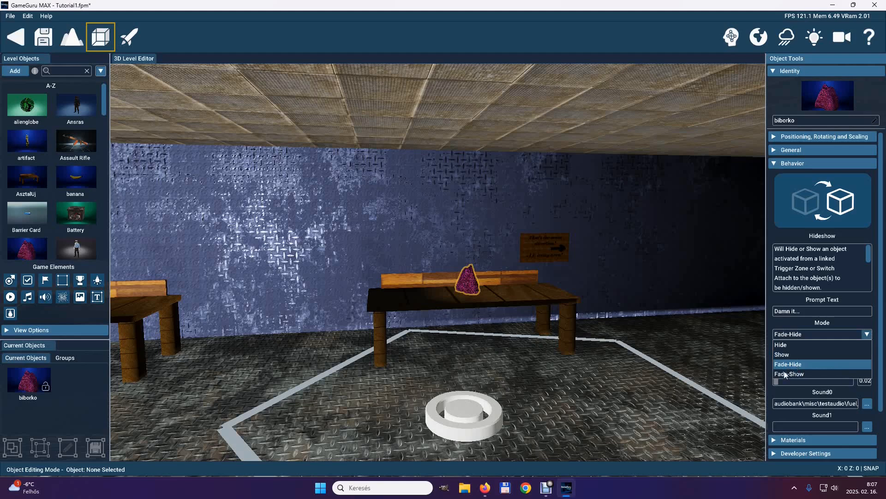
left_click(867, 335)
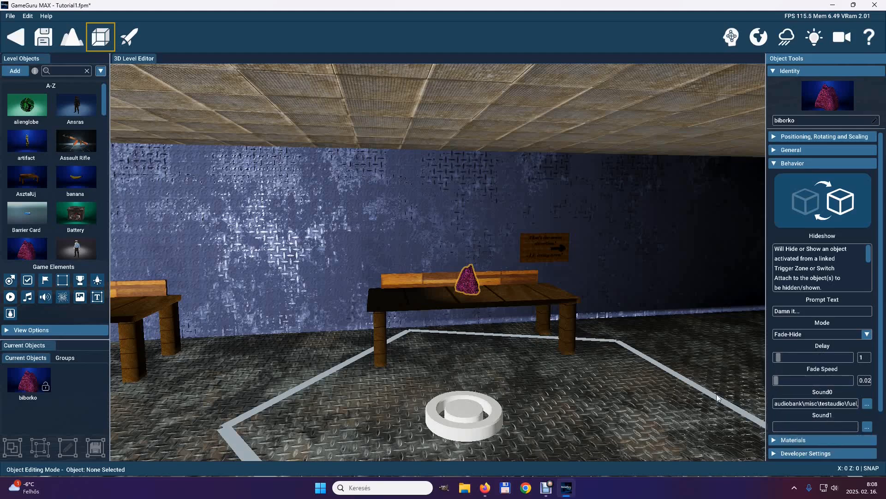
Select the green marble trapdoor panel beneath the golden statue and review its Trapdoor behavior's Visibility options
right_click_drag(658, 334, 600, 341)
right_click_drag(477, 347, 434, 248)
left_click(434, 248)
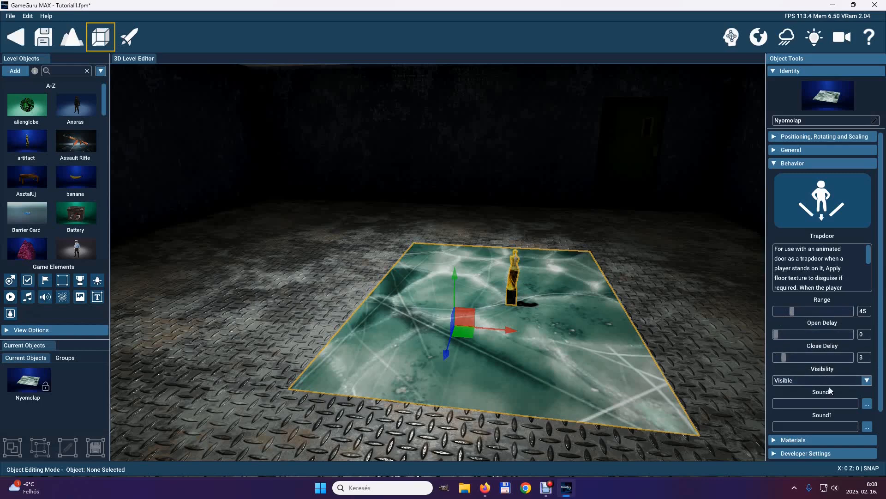
left_click(868, 380)
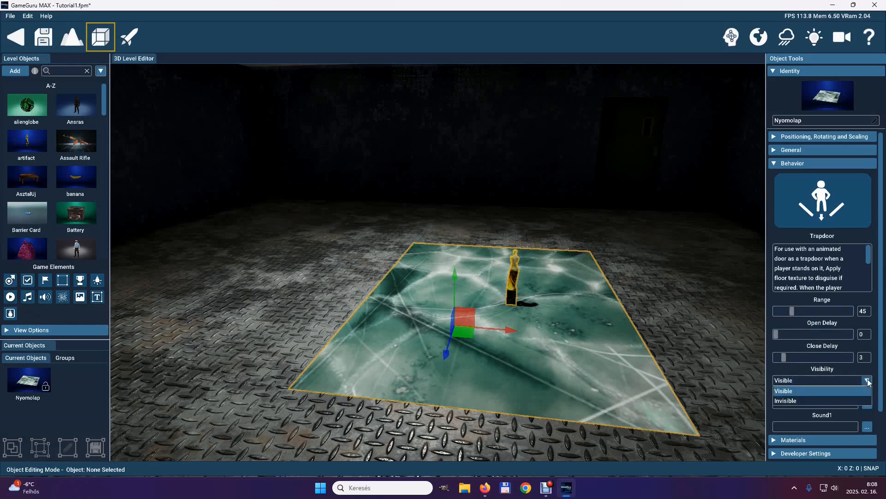
left_click(868, 382)
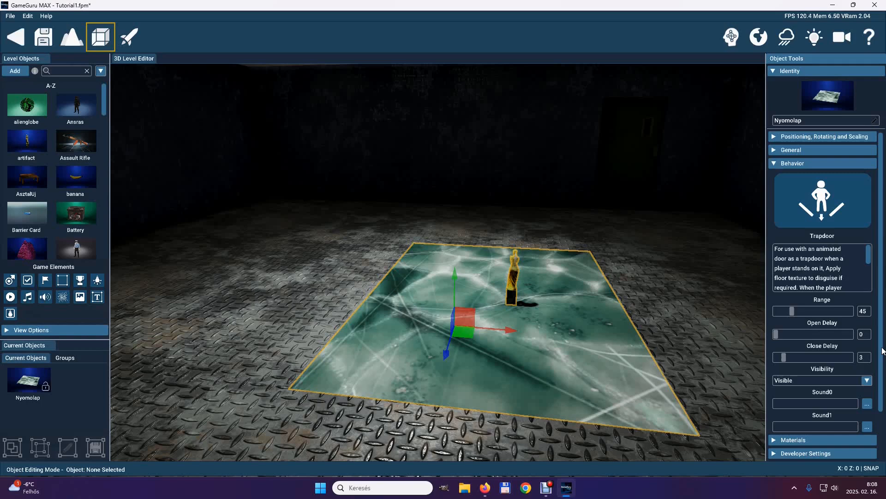
scroll(434, 248, "up", 5)
scroll(436, 248, "down", 5)
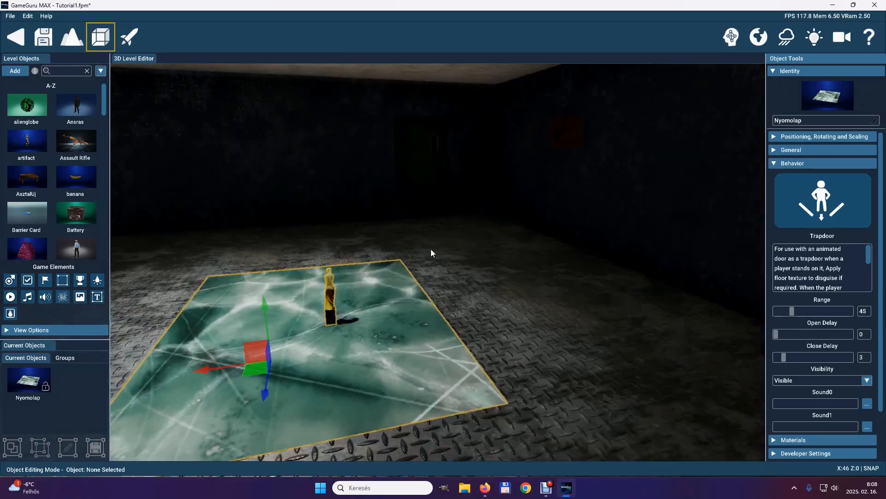